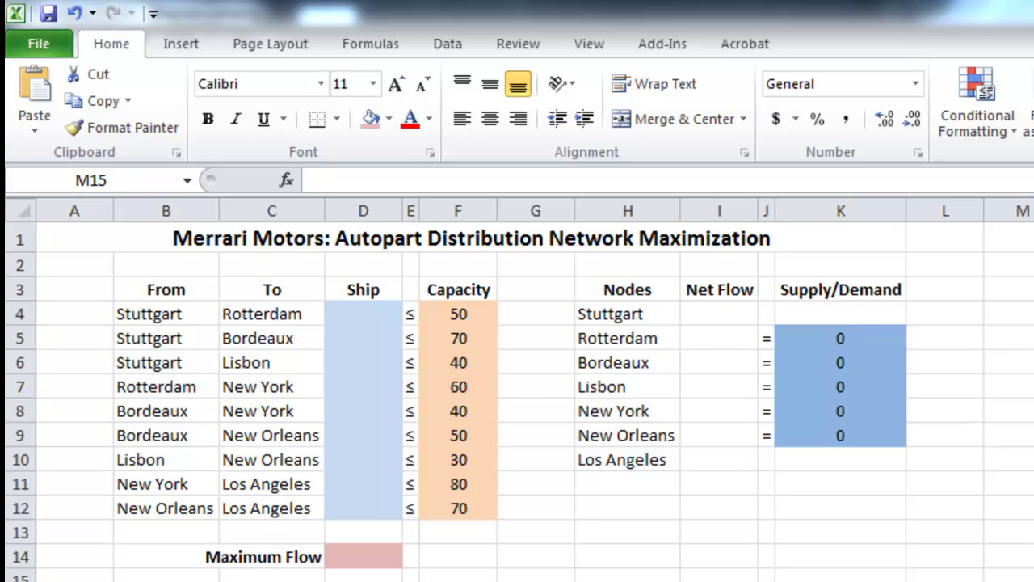
- Select the Capacity values in F4:F12 to view the name assigned to that range
click(450, 317)
drag(451, 315, 460, 508)
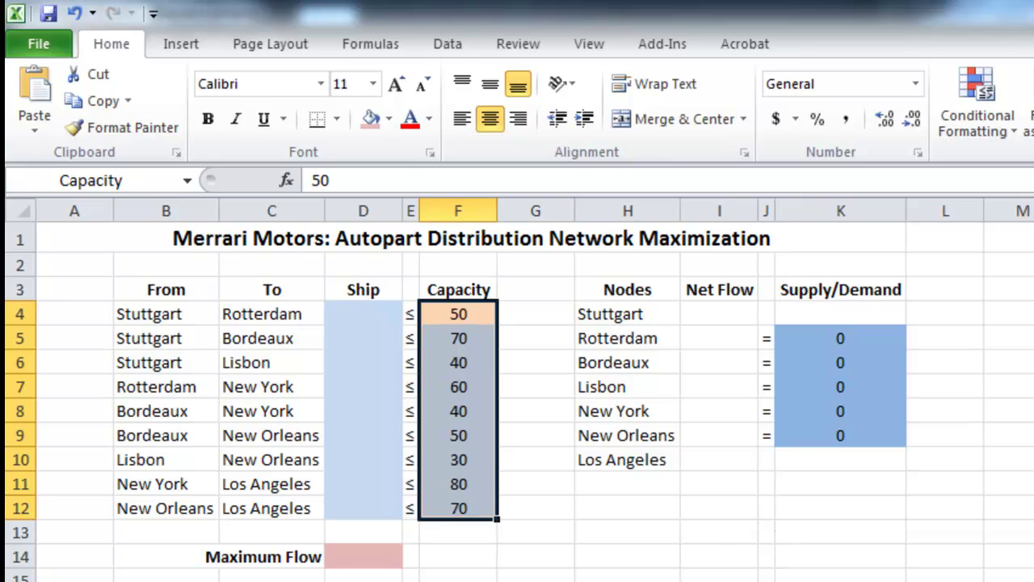
click(1010, 581)
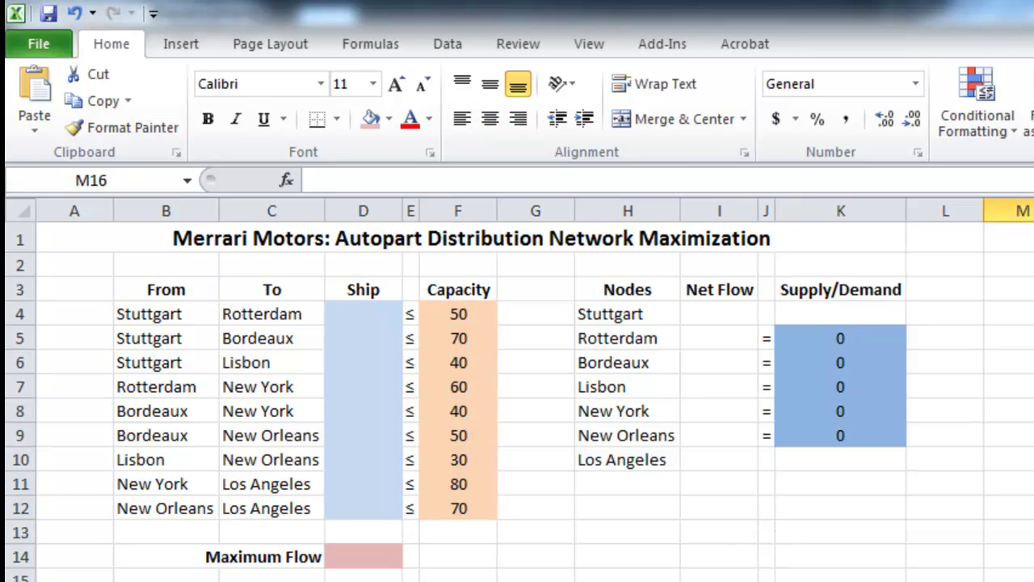
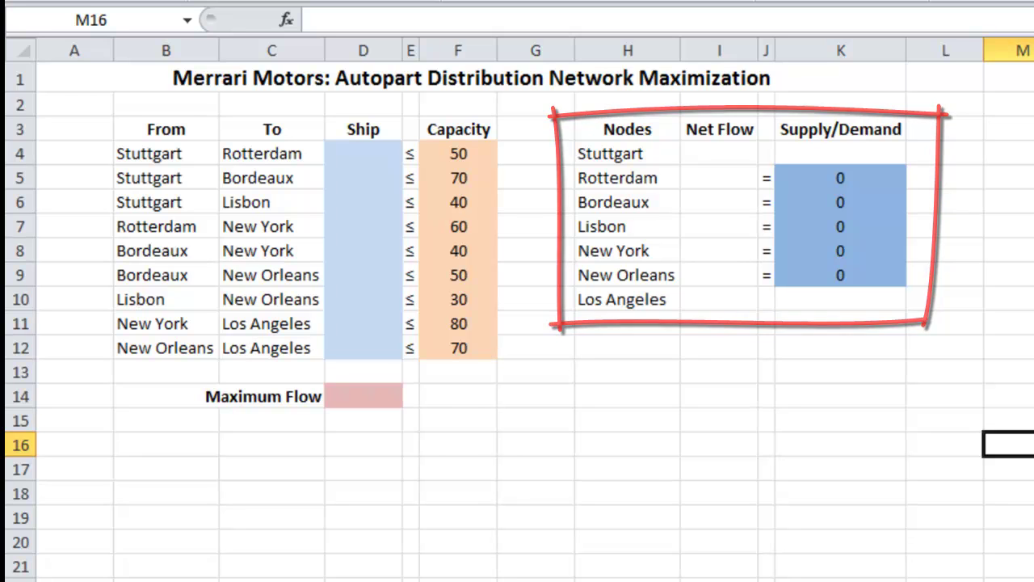
- Start Stuttgart's net flow formula in I4 with =sumif(From,H4,Ship) to total its outgoing shipments
click(719, 154)
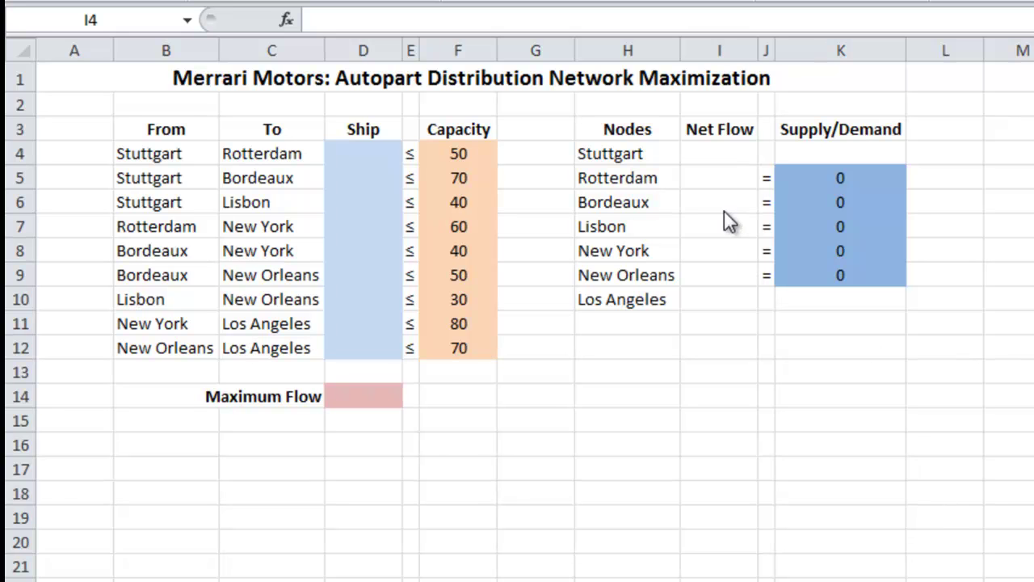
click(717, 157)
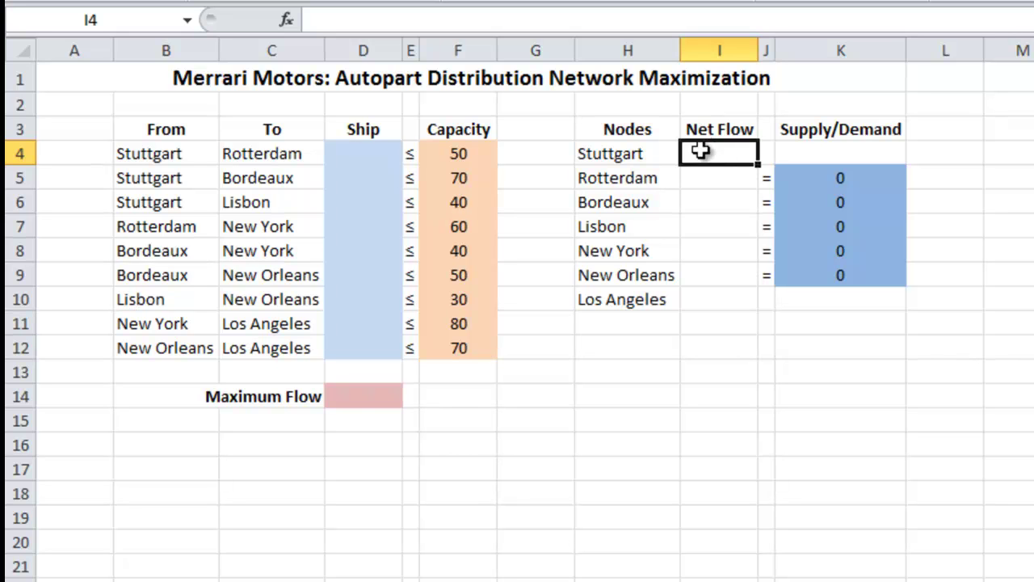
click(382, 17)
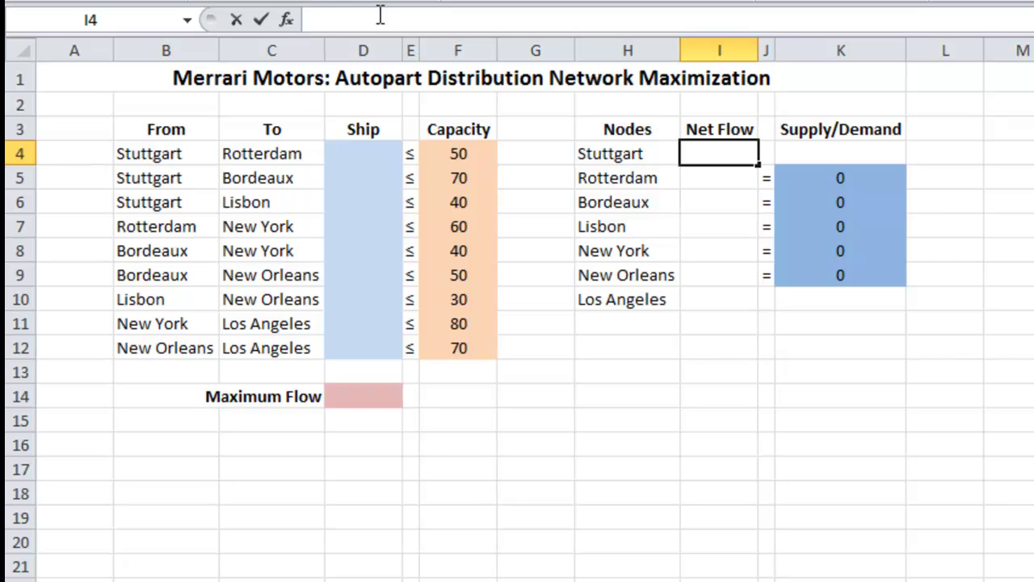
text(=sumif()
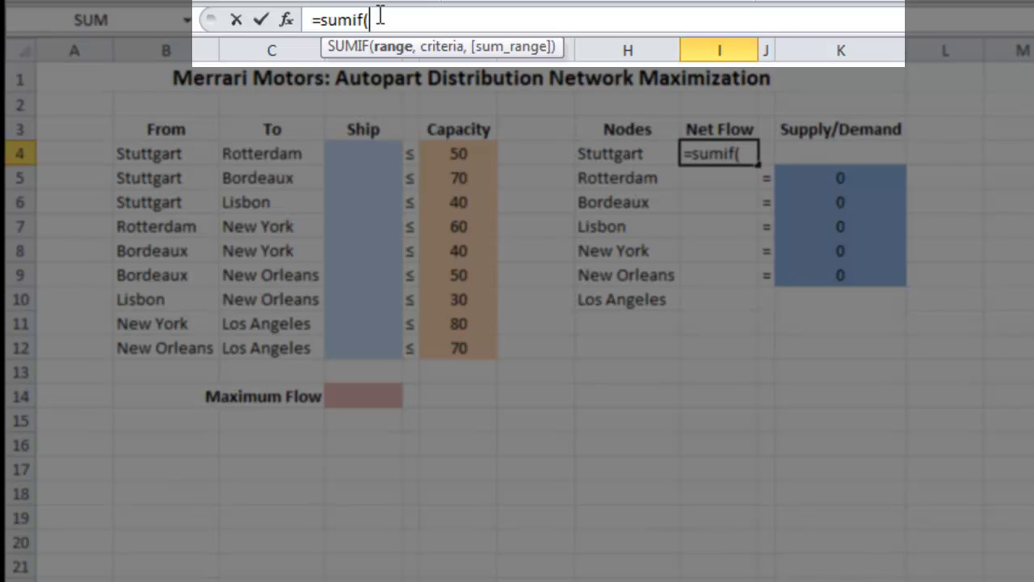
text(From)
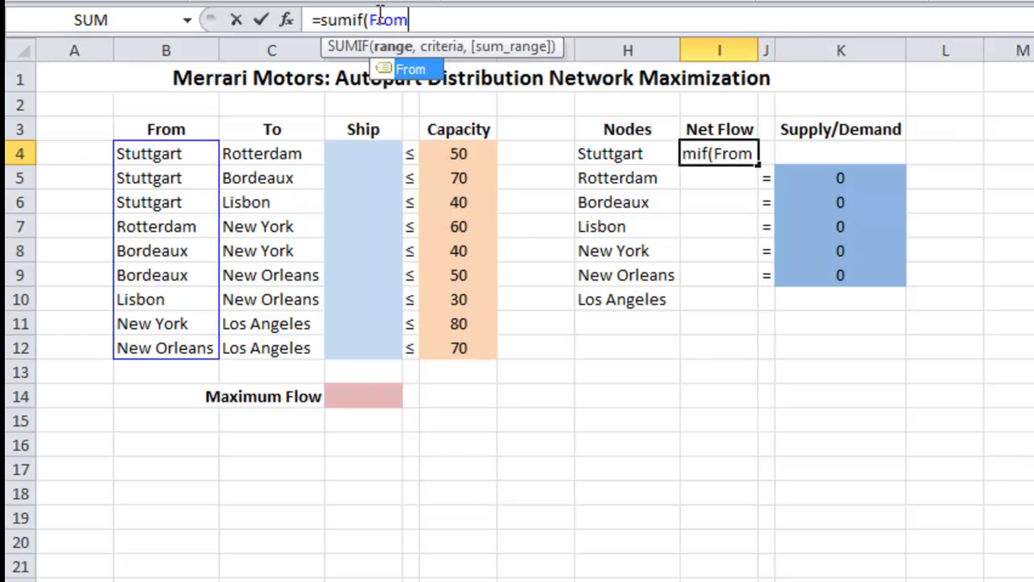
text(,)
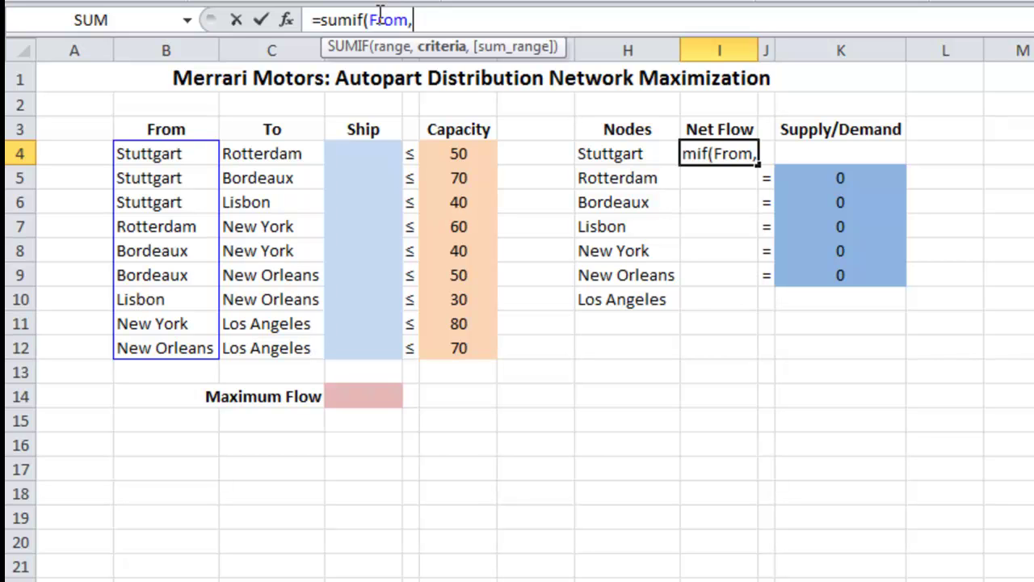
text(H4)
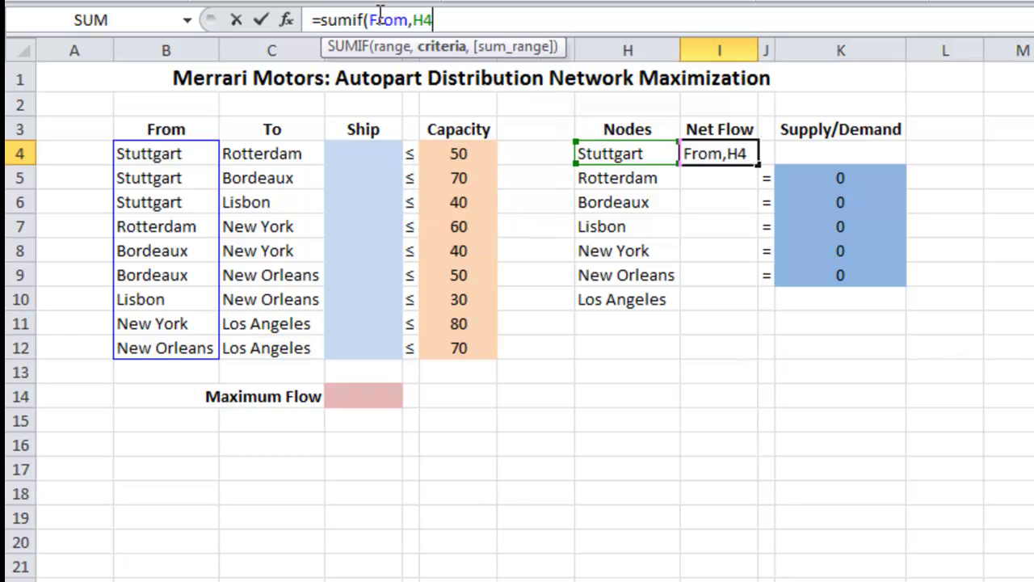
text(,)
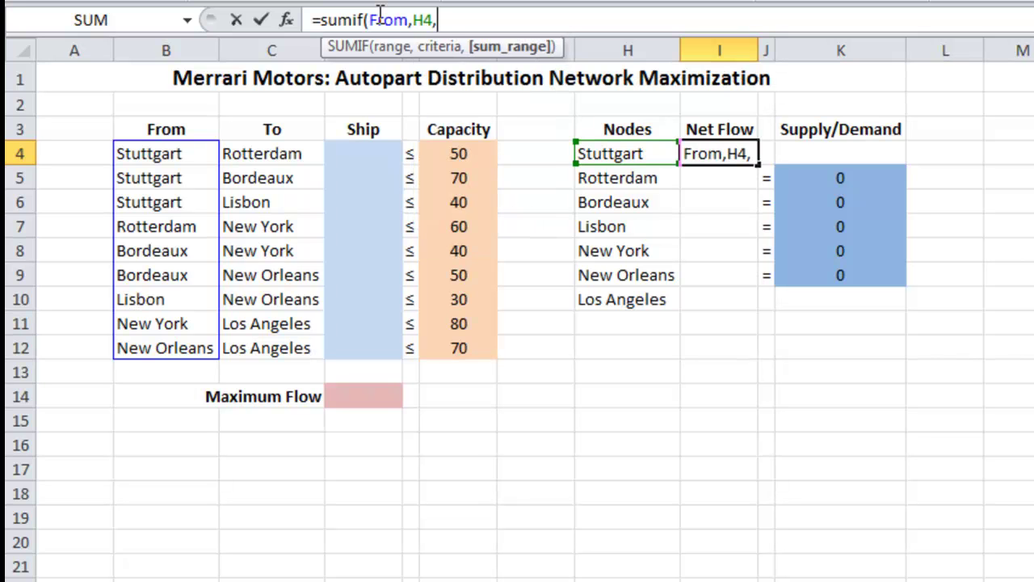
text(Shi)
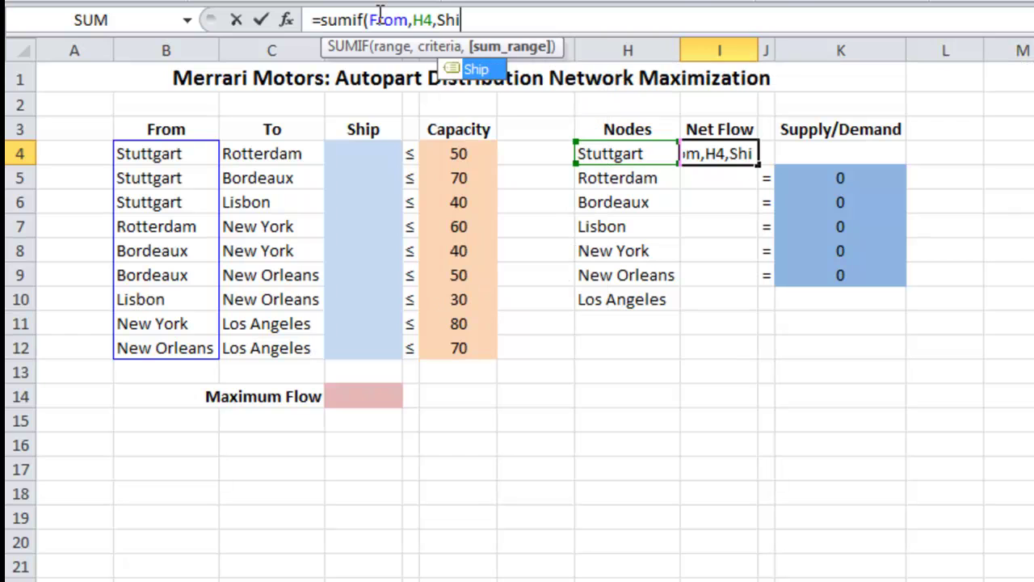
text(p)
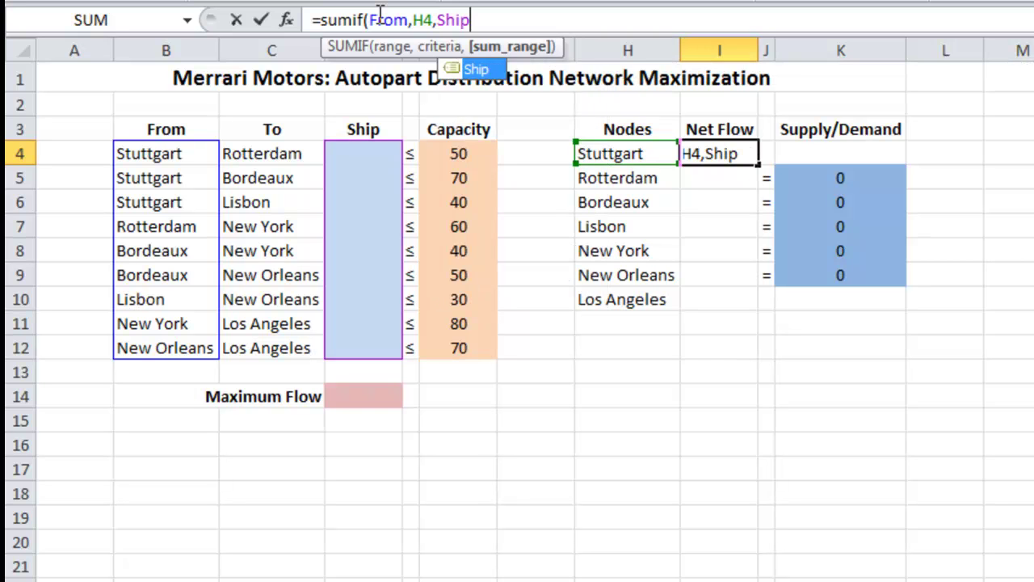
text())
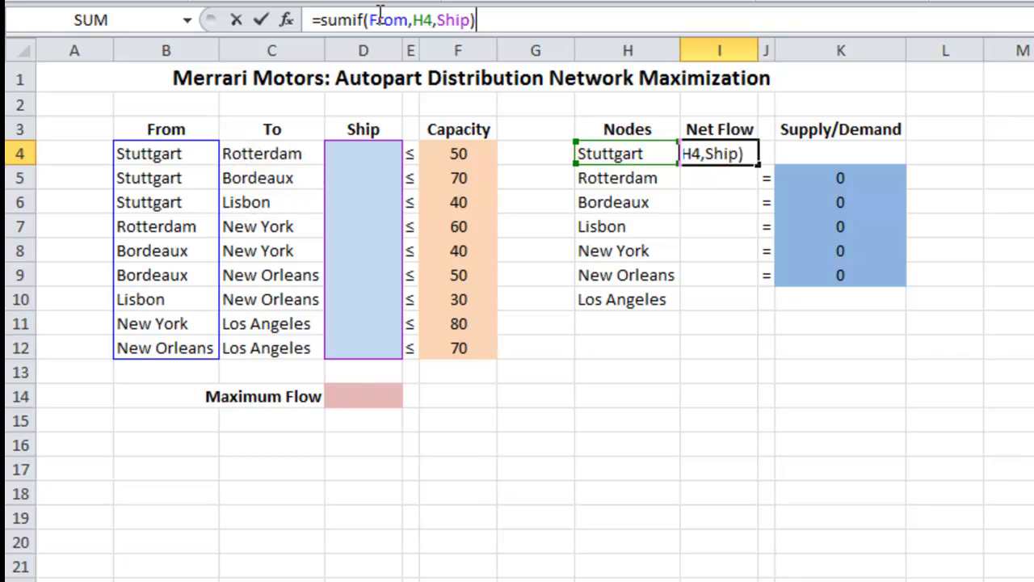
- Complete the I4 formula by subtracting the incoming shipments with -sumif(To,H4,Ship)
text(-)
text(sumif()
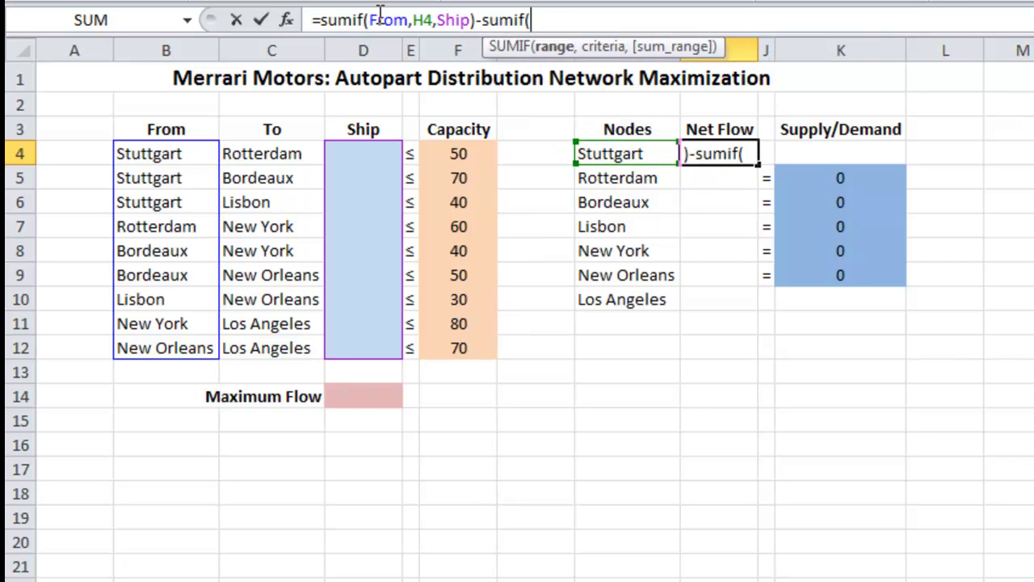
text(To,H)
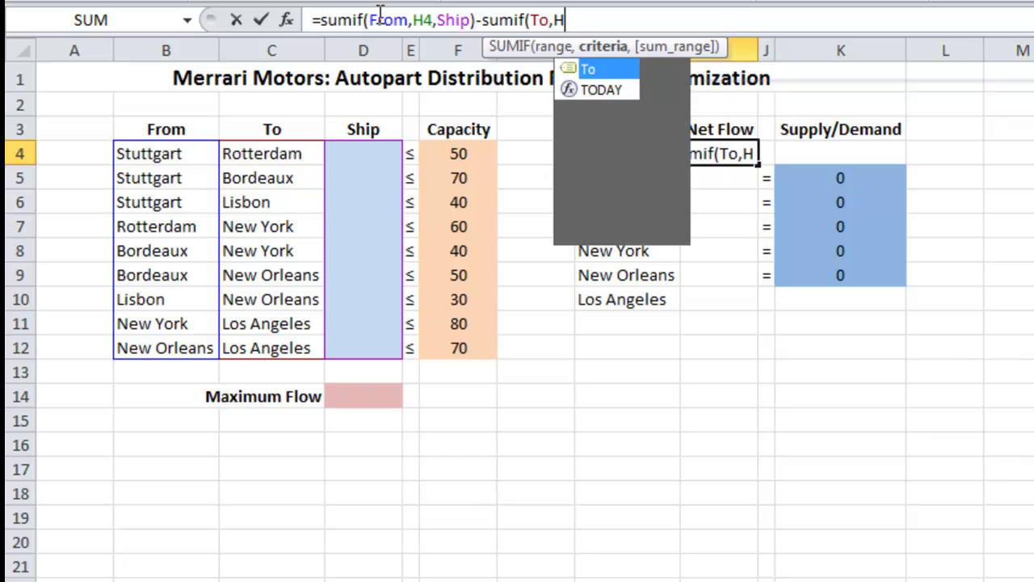
text(4,S)
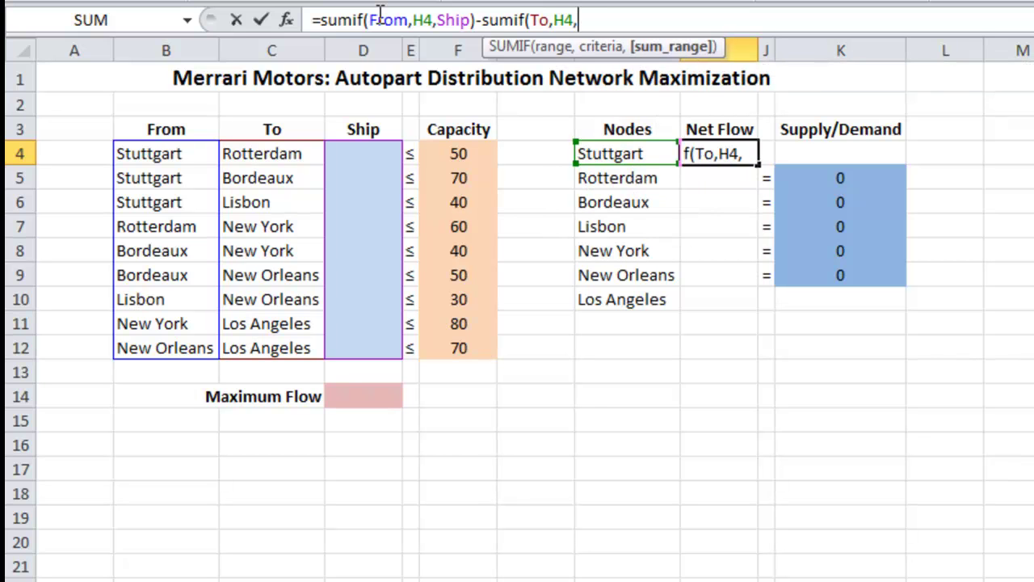
text(hip))
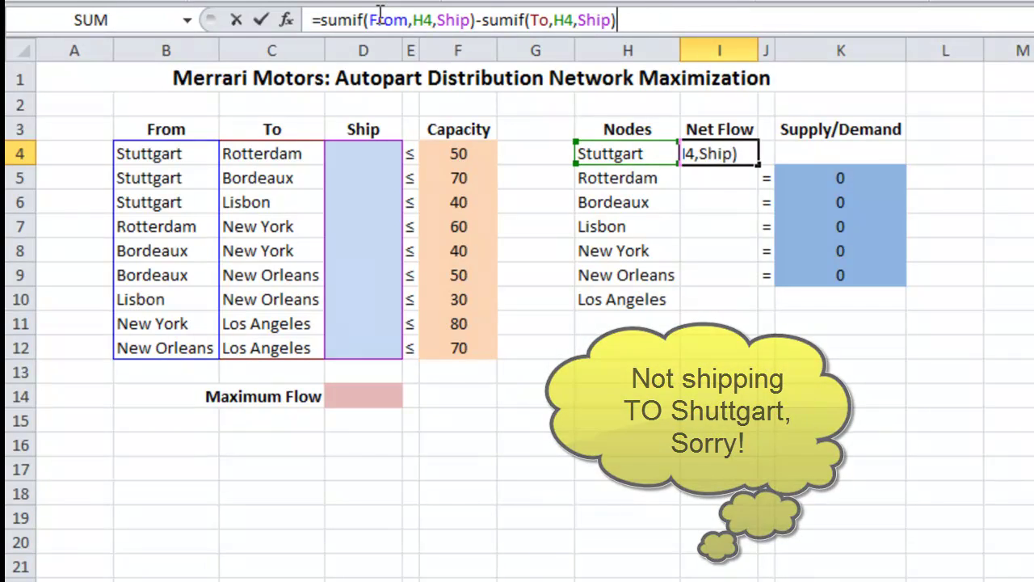
key(Return)
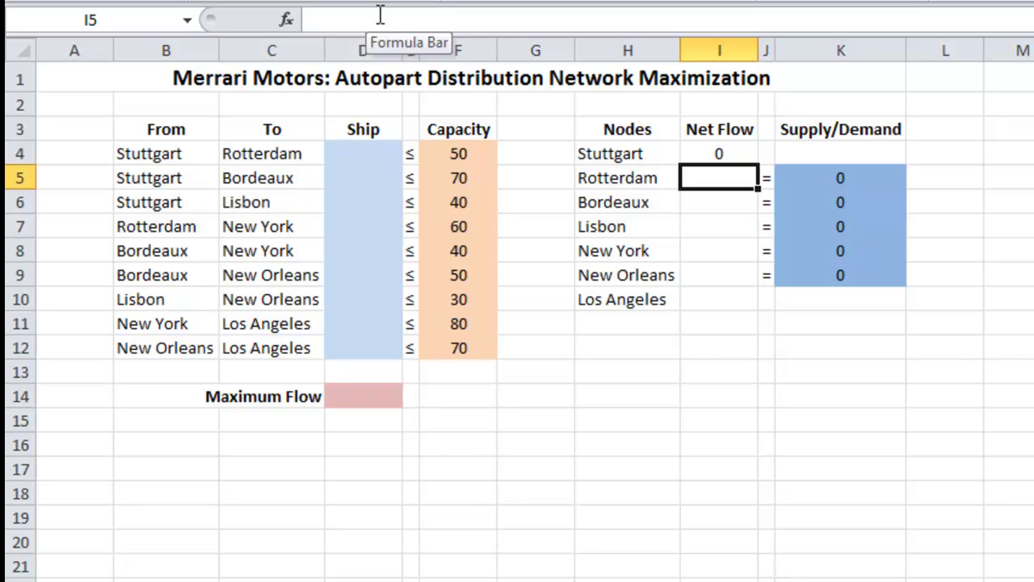
- Copy the net flow formula from I4 down to Los Angeles in I10 and check the filled cells
click(714, 153)
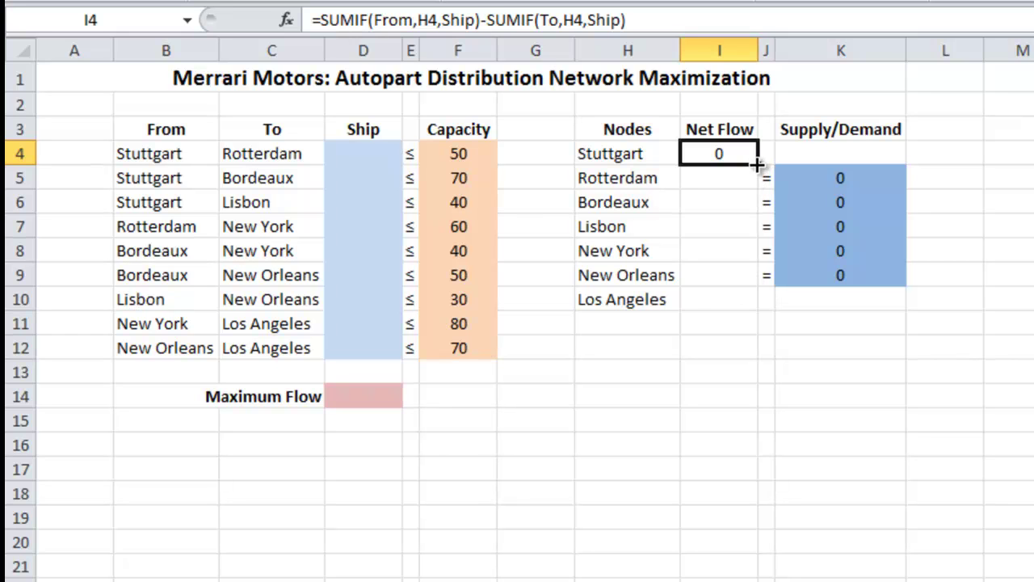
drag(756, 164, 746, 312)
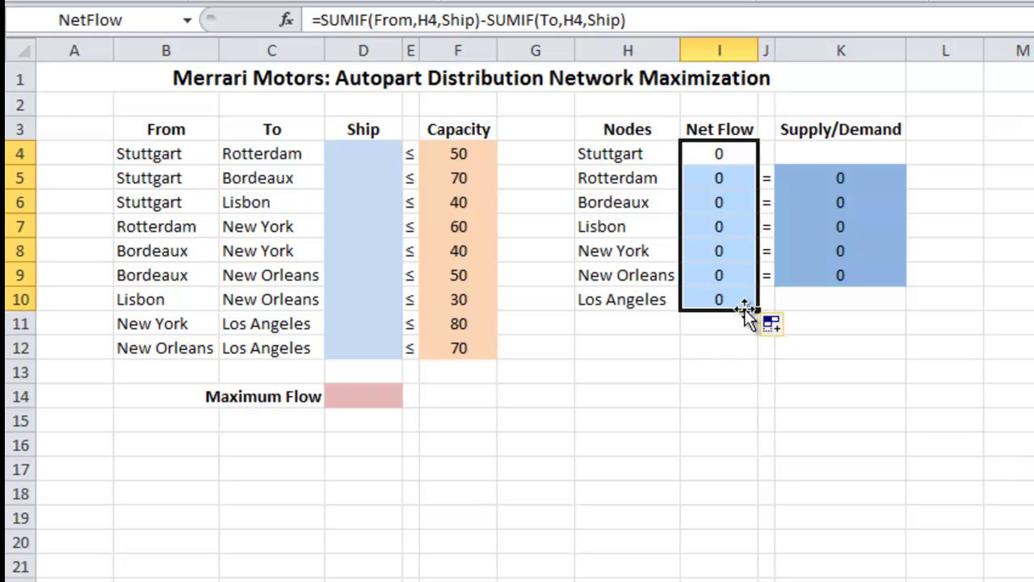
click(704, 180)
click(703, 202)
click(713, 227)
click(718, 252)
click(715, 275)
click(721, 315)
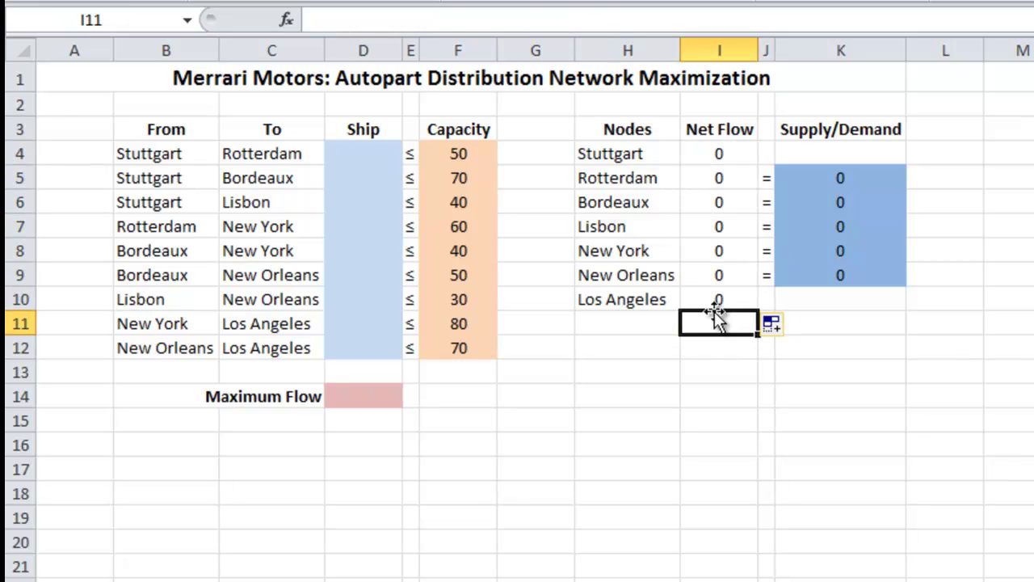
click(718, 153)
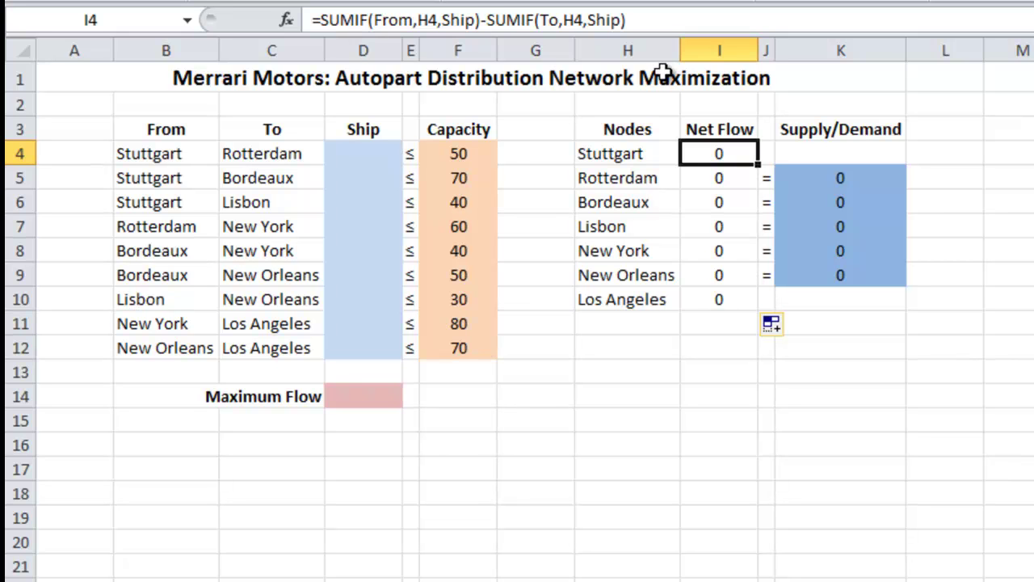
- Link the Maximum Flow cell D14 to Stuttgart's net flow with the formula =I4
click(370, 398)
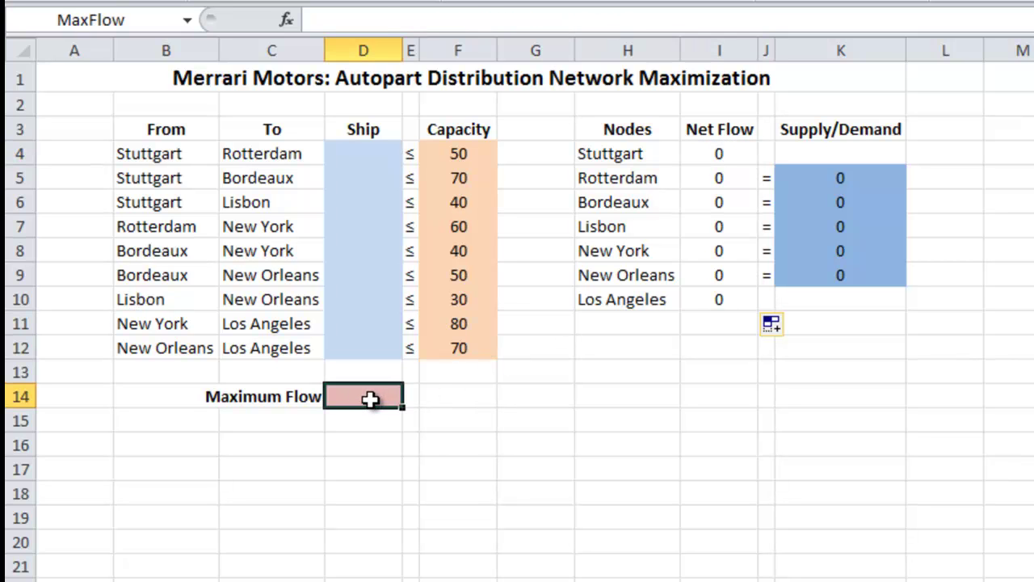
click(382, 17)
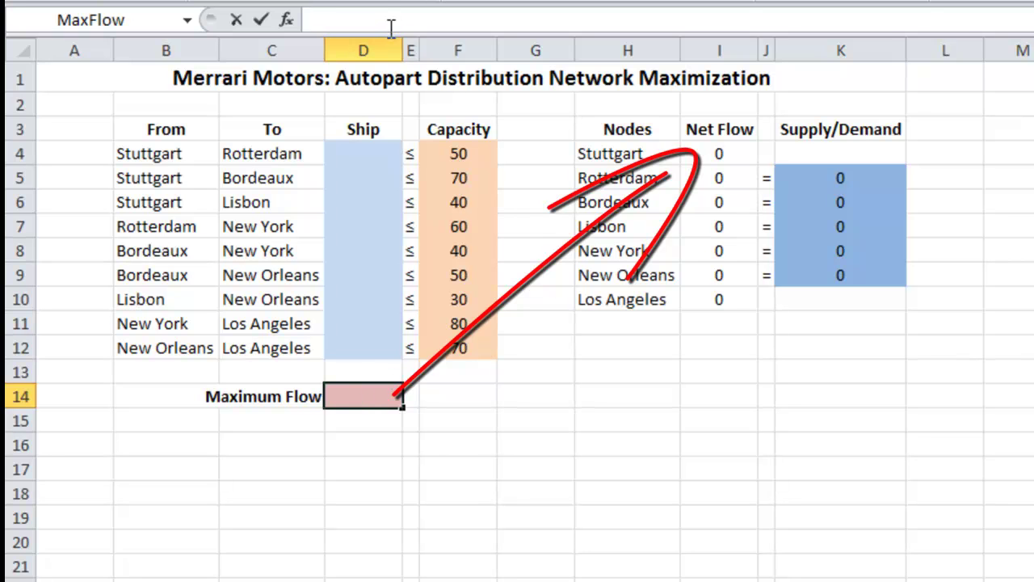
text(=)
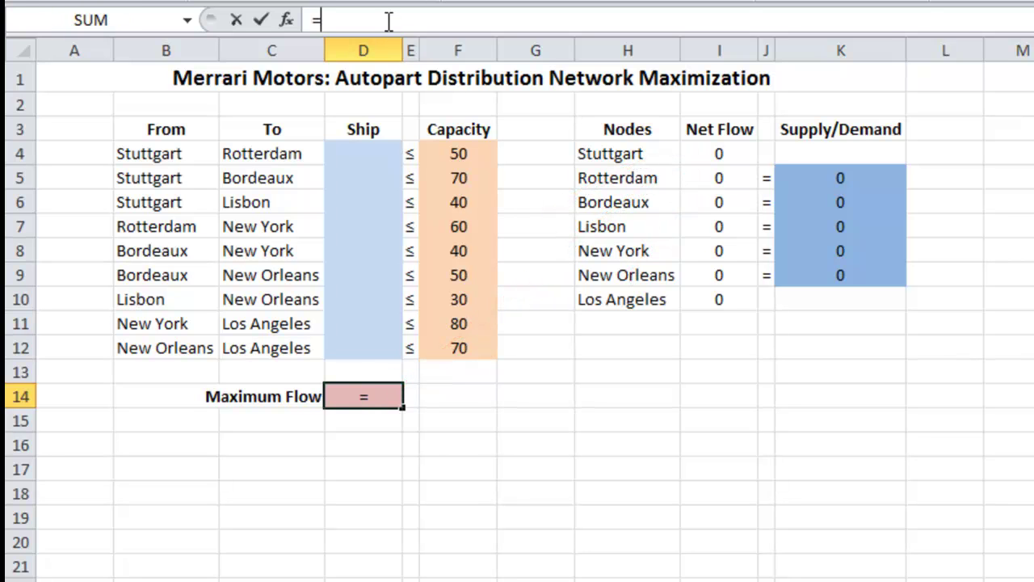
text(I4)
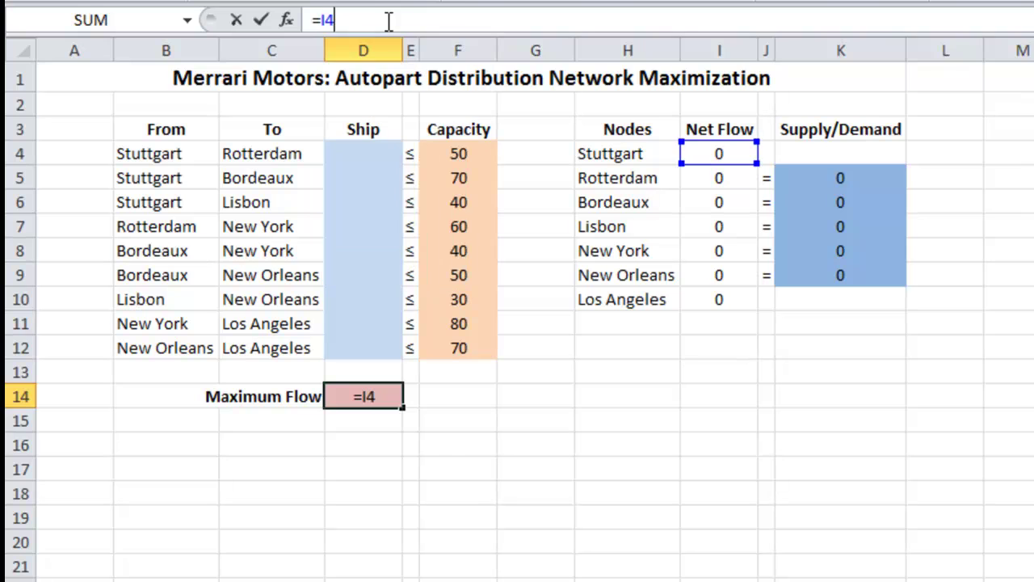
key(Return)
click(945, 420)
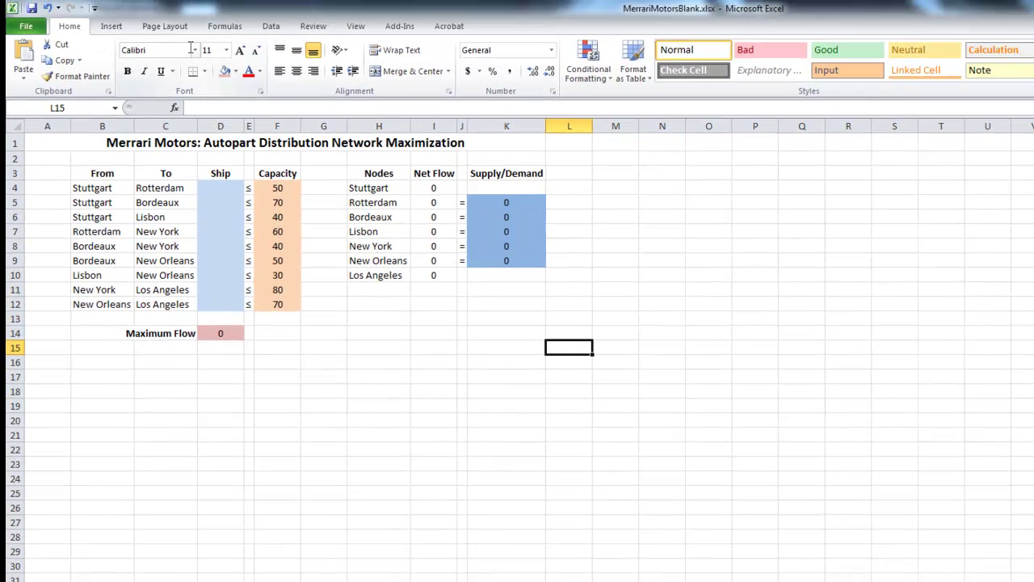
- Open Solver and set MaxFlow as the objective, with Ship as the changing variable cells
click(270, 26)
click(884, 62)
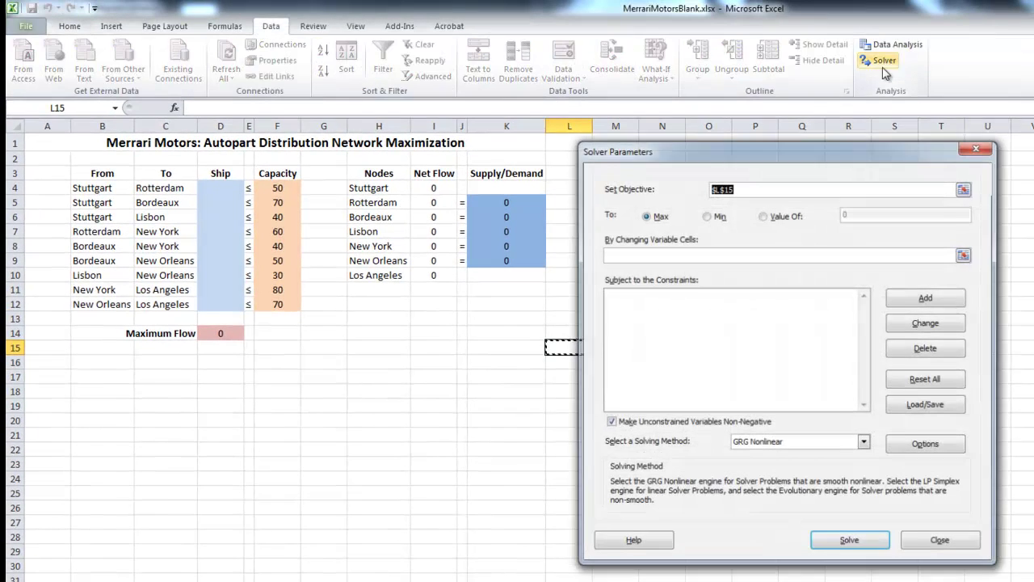
drag(693, 153, 672, 155)
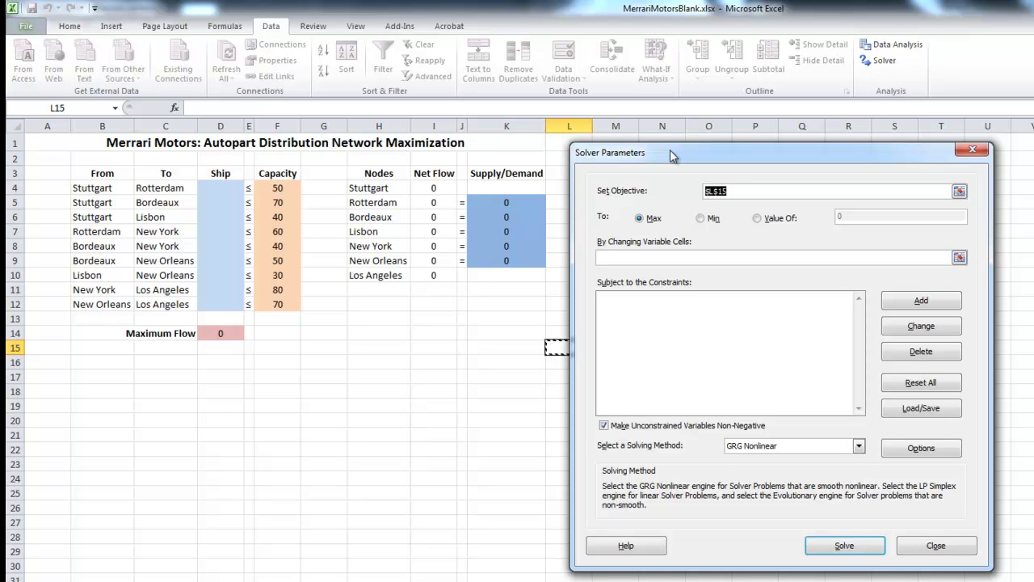
click(761, 191)
key(BackSpace)
key(BackSpace)
key(BackSpace)
text(MaxFlow)
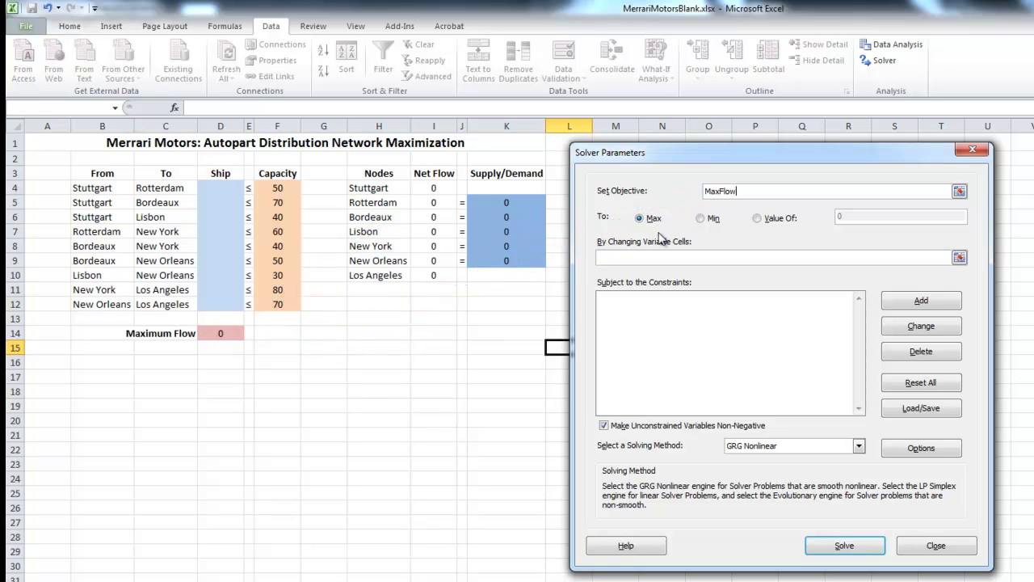
click(643, 258)
text(Ship)
- Add a Solver constraint requiring the intermediate nodes' net flow in I5:I9 to equal SupplyDemand
click(929, 303)
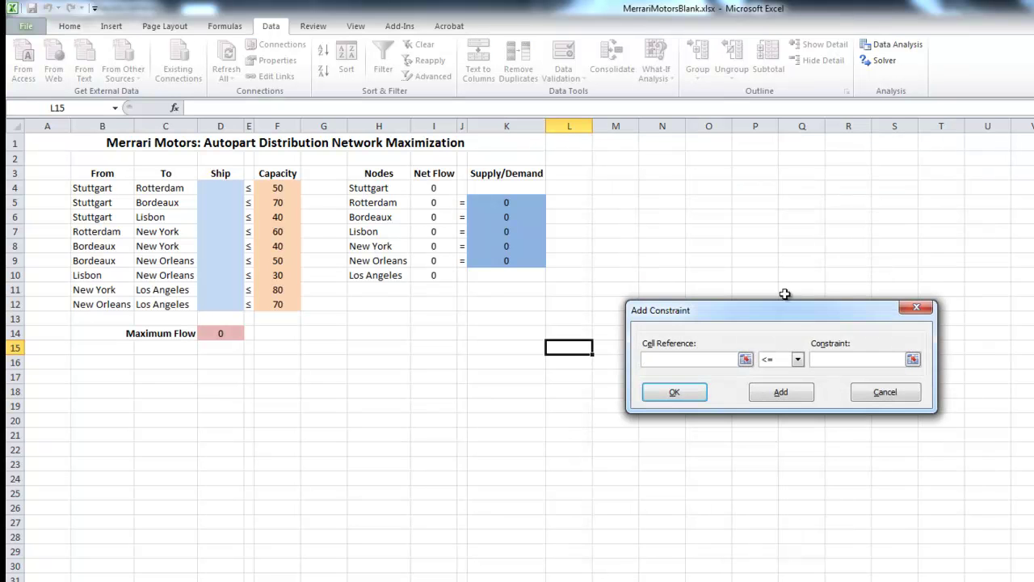
drag(781, 315, 535, 315)
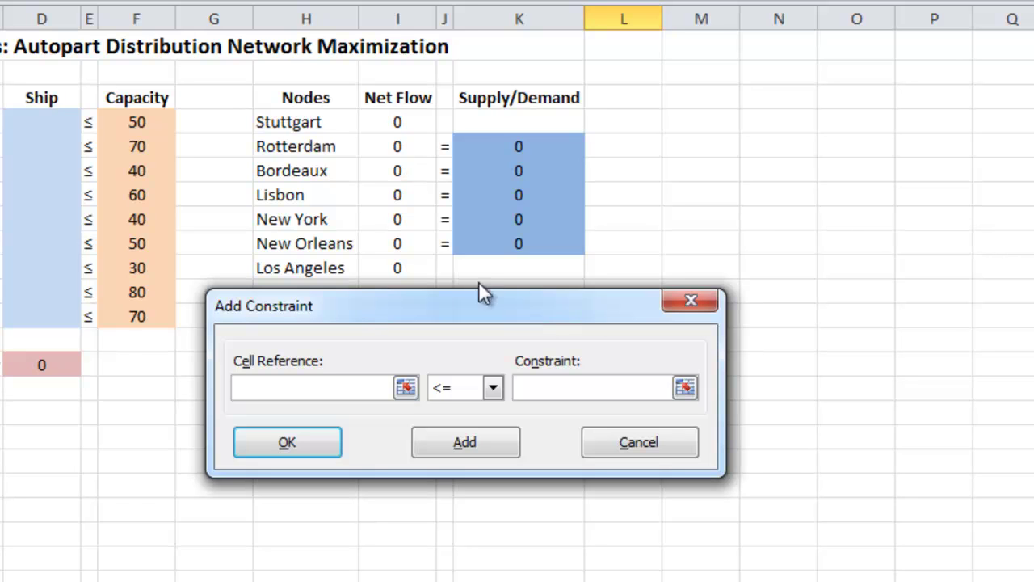
drag(397, 147, 392, 242)
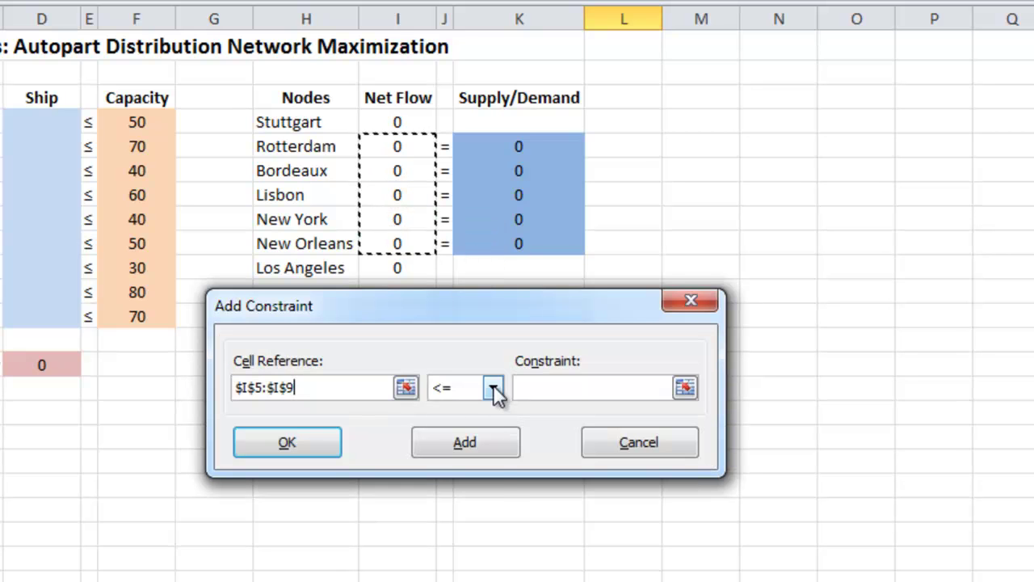
click(493, 387)
click(479, 433)
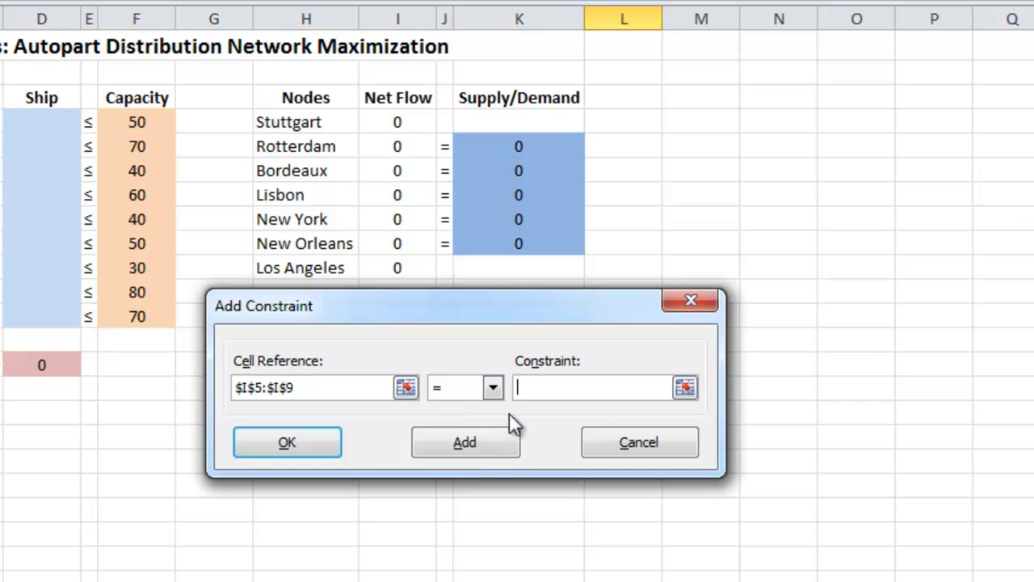
text(SupplyDemand)
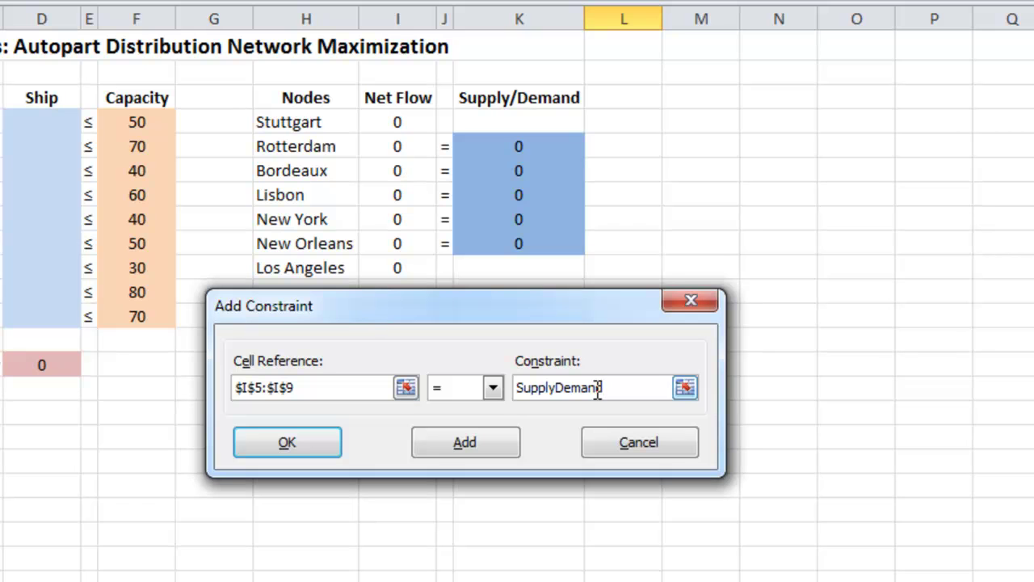
click(314, 444)
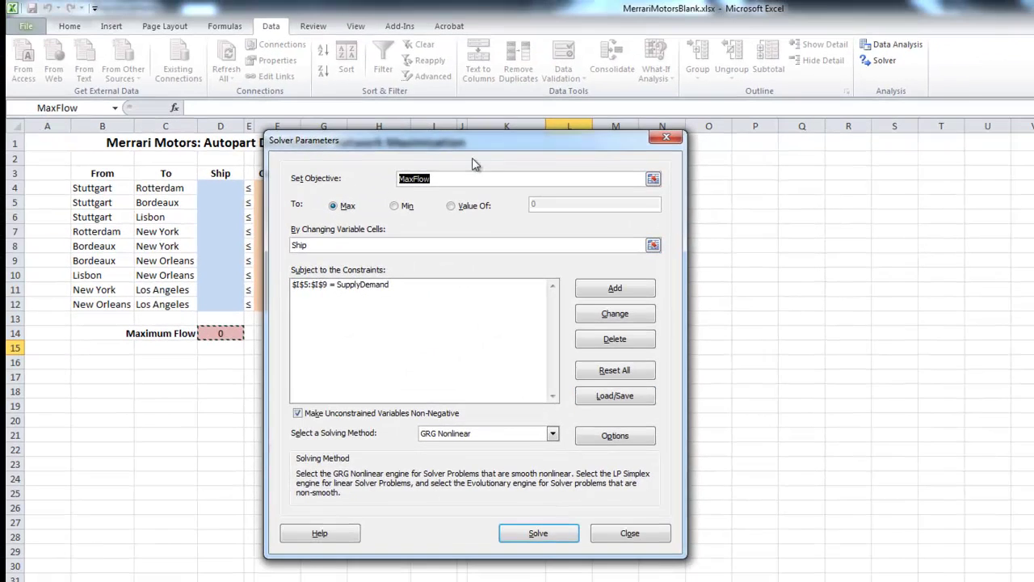
- Add a second Solver constraint limiting Ship to less than or equal to Capacity
drag(441, 93, 799, 101)
mouse_move(720, 149)
mouse_down()
mouse_move(749, 151)
mouse_move(733, 150)
mouse_up()
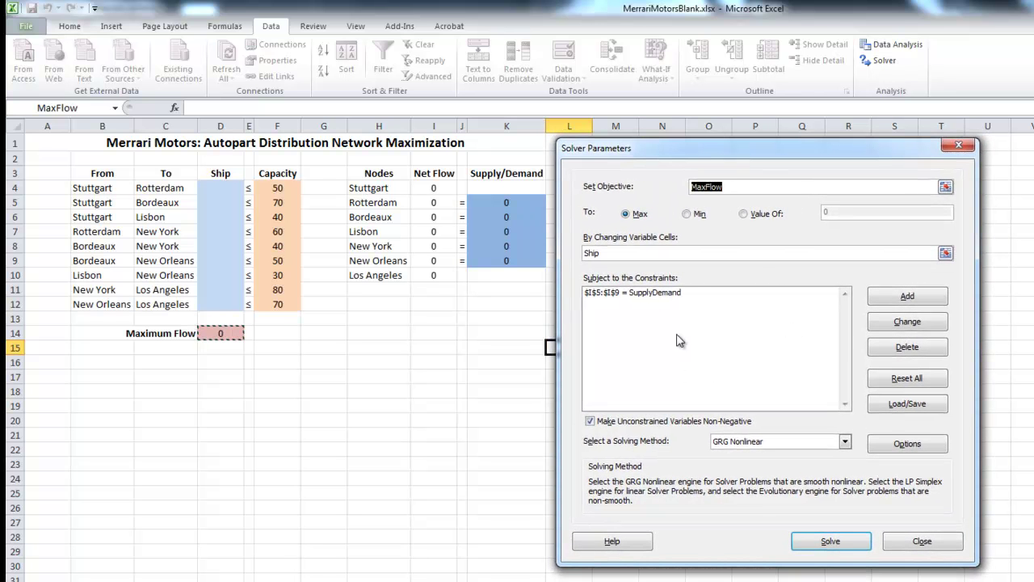
click(903, 296)
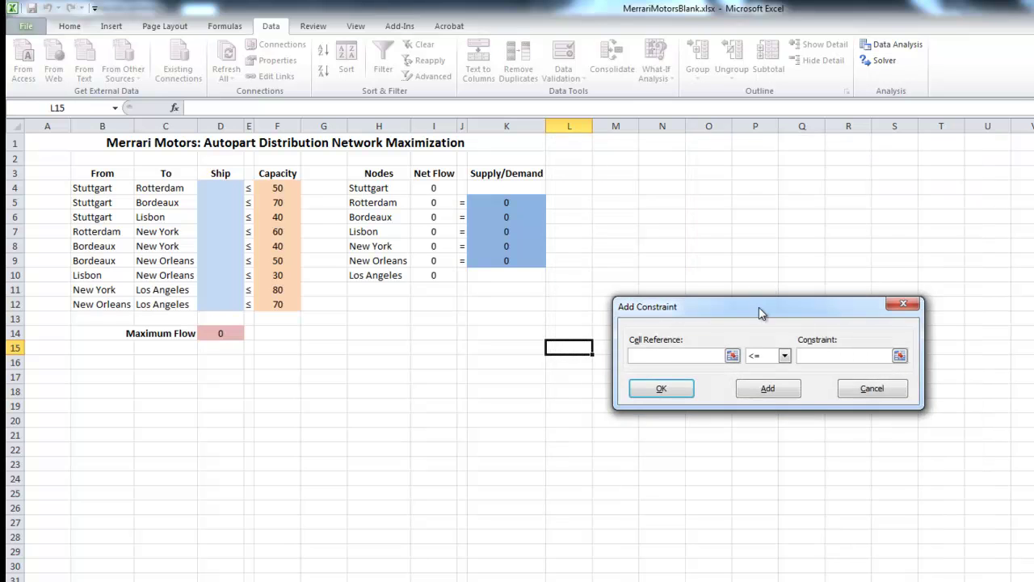
drag(766, 303, 268, 331)
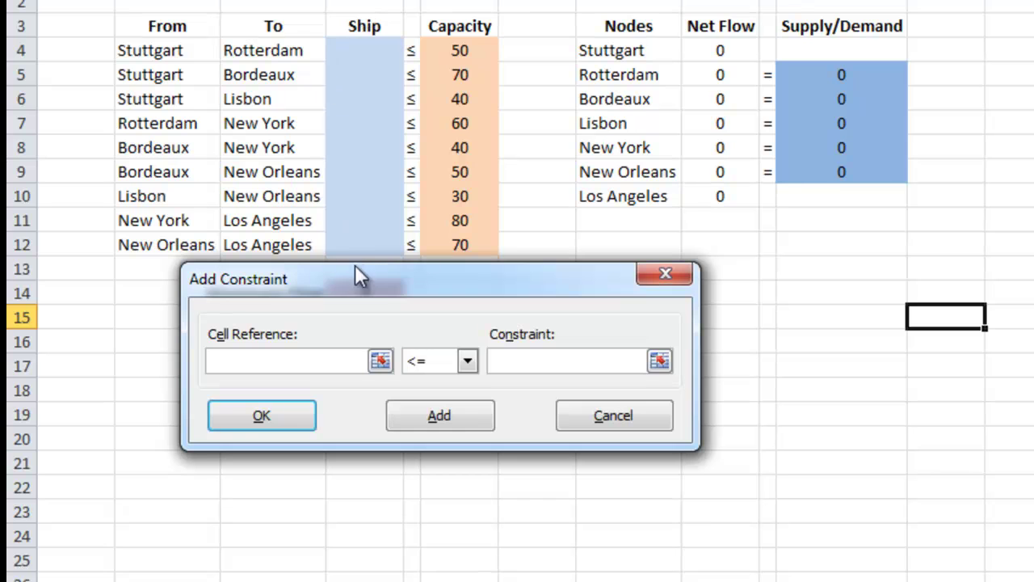
drag(396, 286, 396, 293)
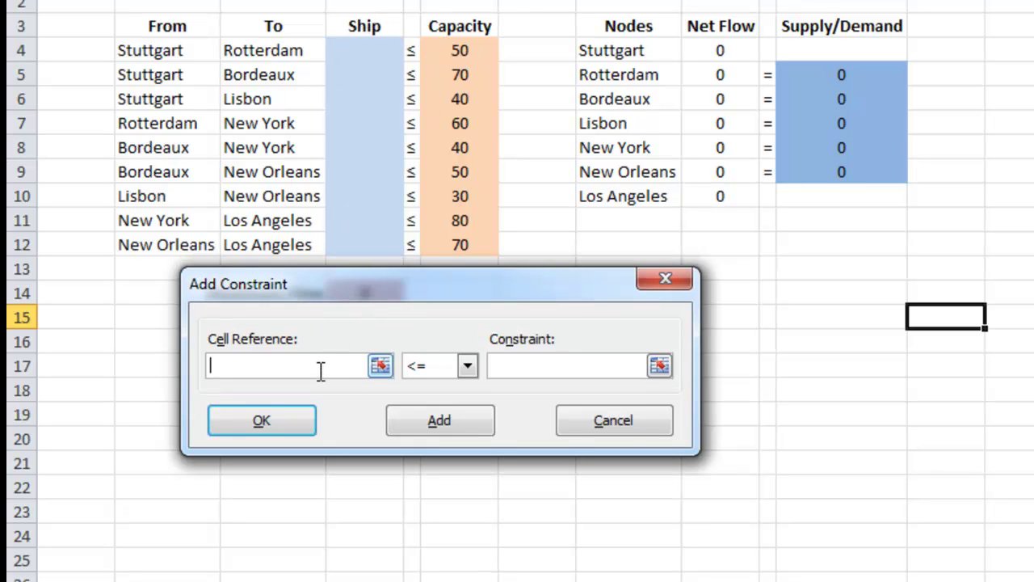
text(SAhi)
text(p)
key(BackSpace)
key(BackSpace)
key(BackSpace)
key(BackSpace)
text(hip)
click(572, 366)
text(Capacity)
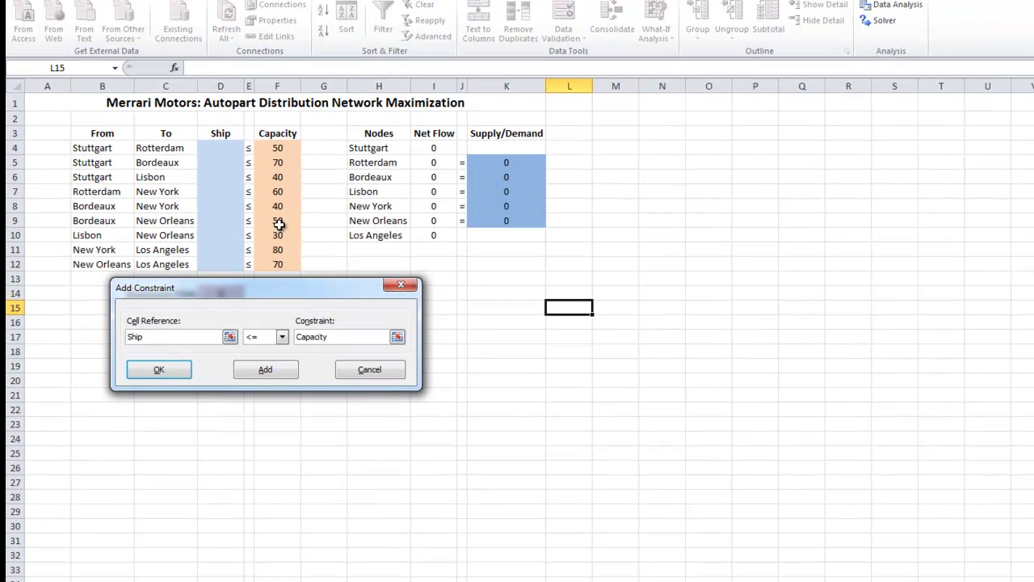
click(154, 370)
- Solve the model with the Simplex LP method and keep the Solver solution
drag(282, 135, 779, 116)
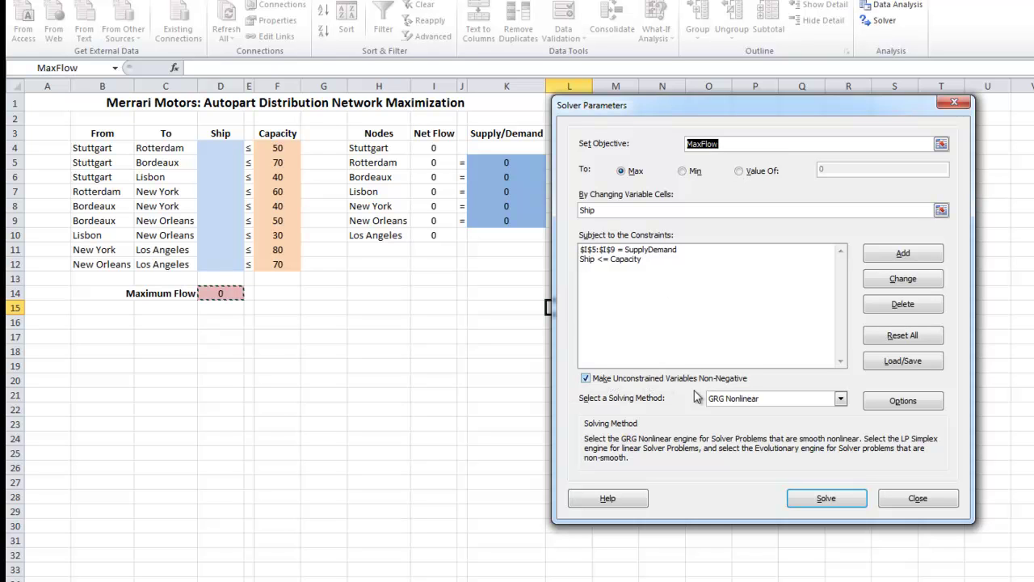
click(770, 399)
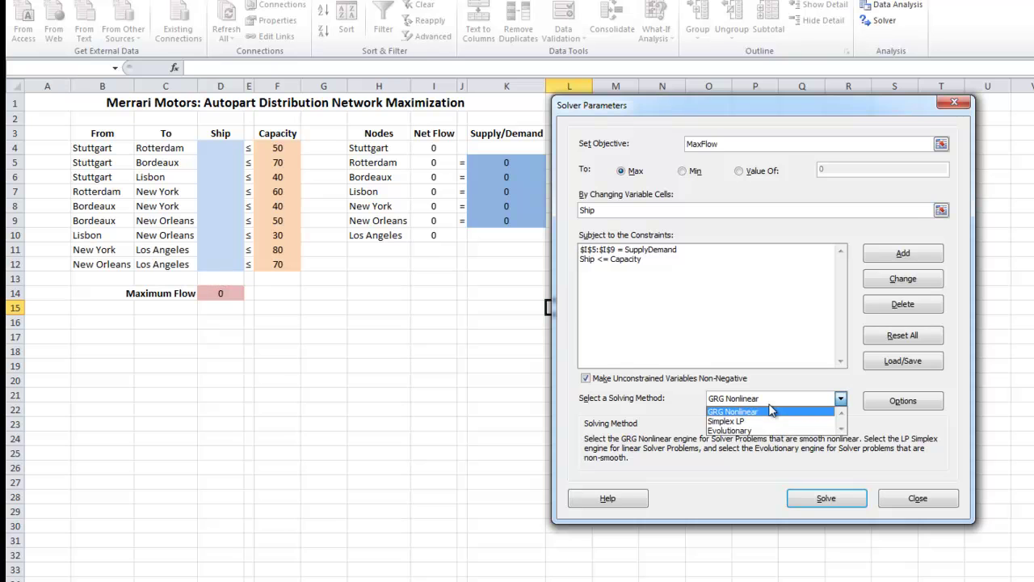
click(751, 417)
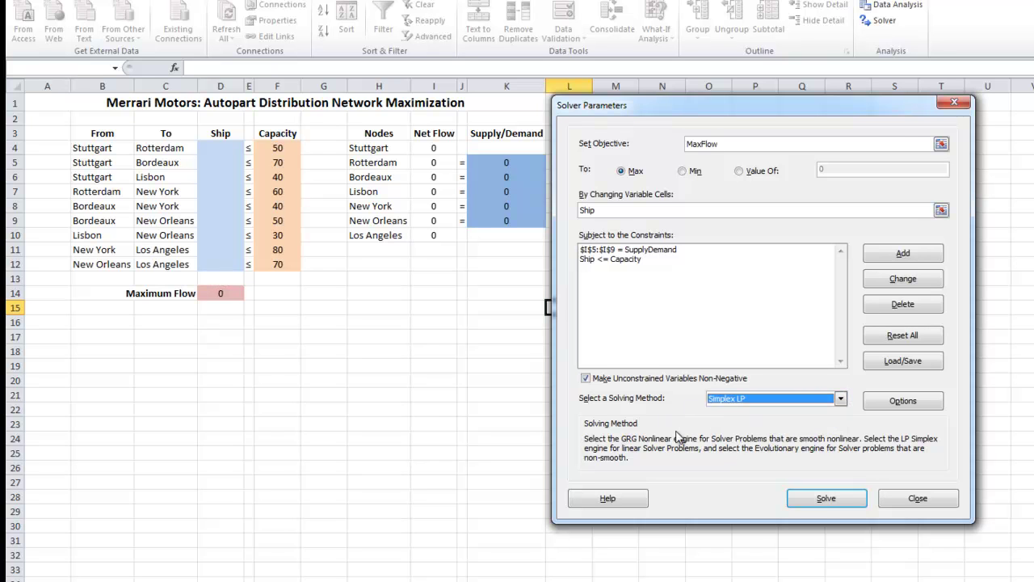
click(824, 504)
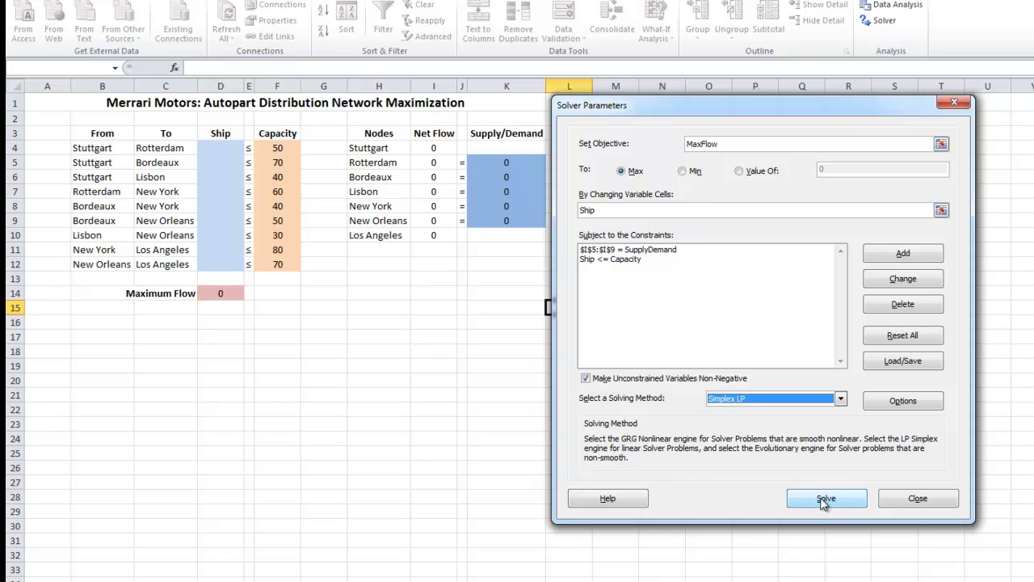
drag(718, 261, 649, 255)
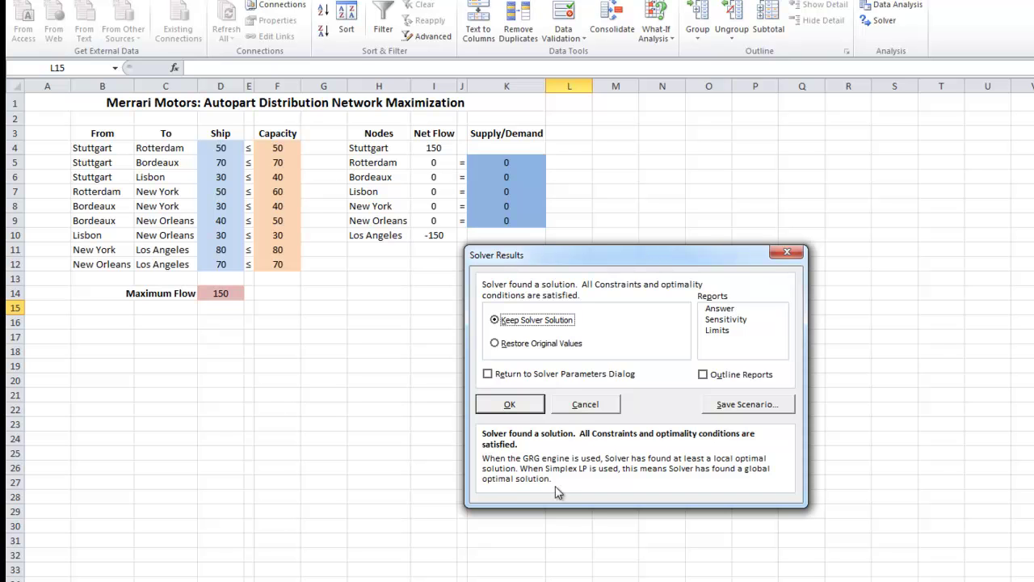
click(499, 404)
- Examine the solved shipments and net flows, and select the Maximum Flow cell D14
click(667, 307)
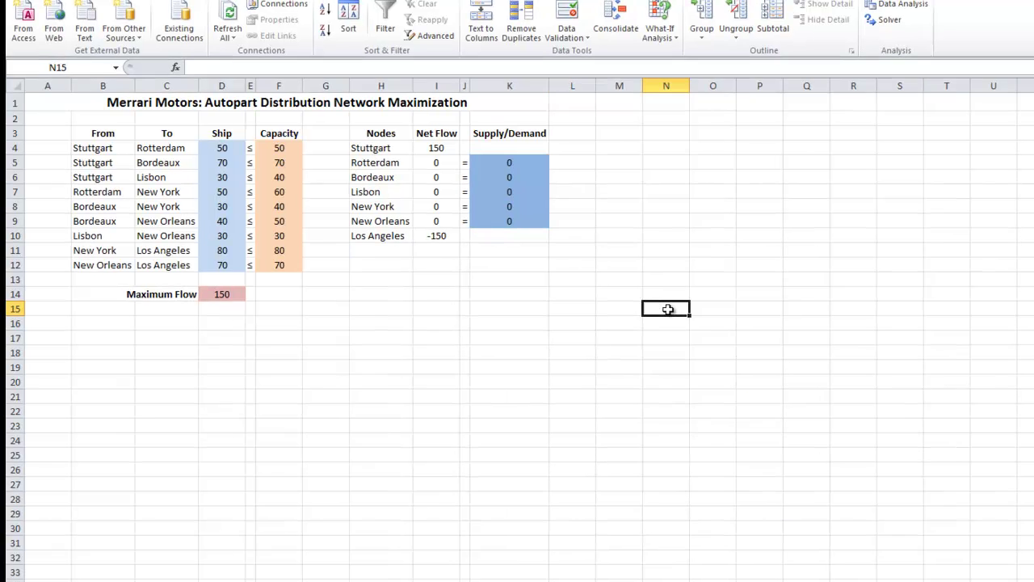
click(616, 308)
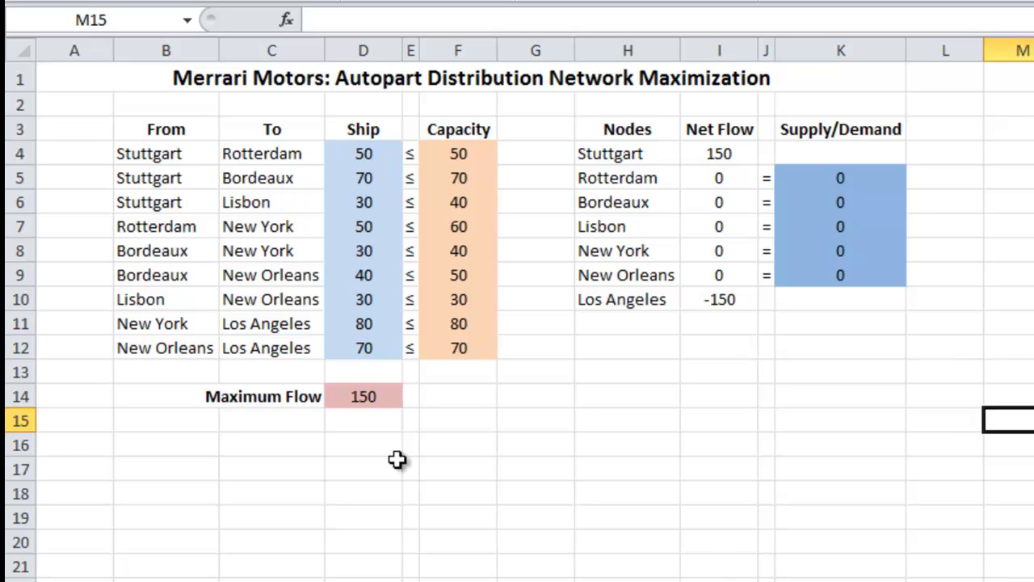
click(370, 399)
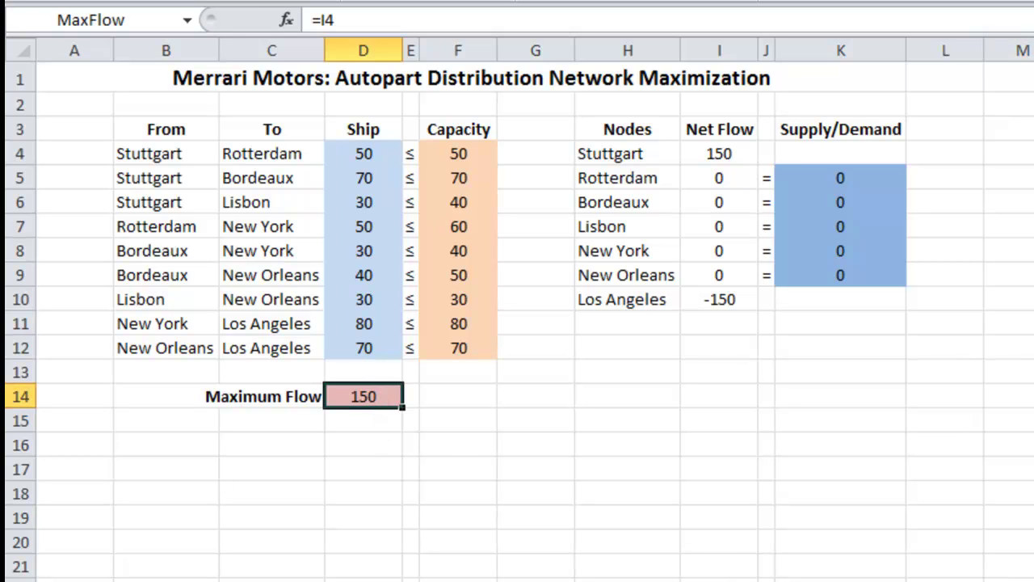